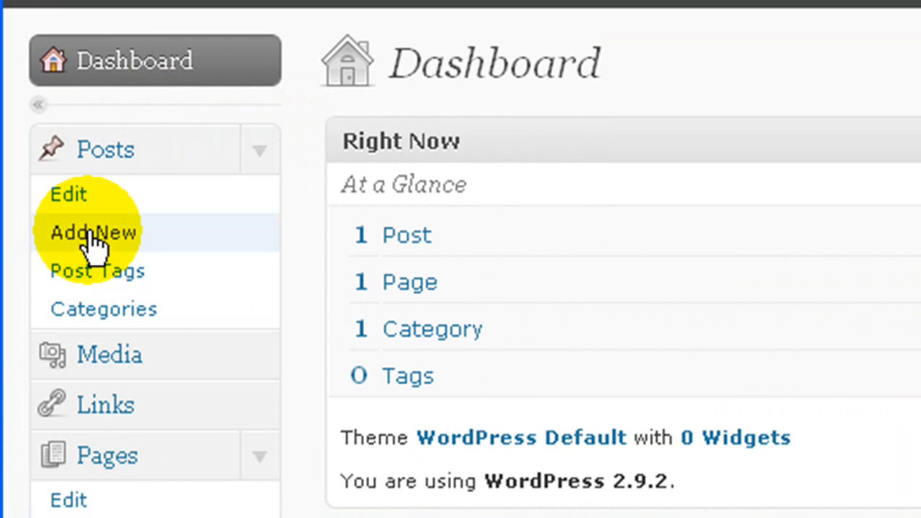
- Create a new post titled "Title" with the body text "Content of the post"
click(93, 233)
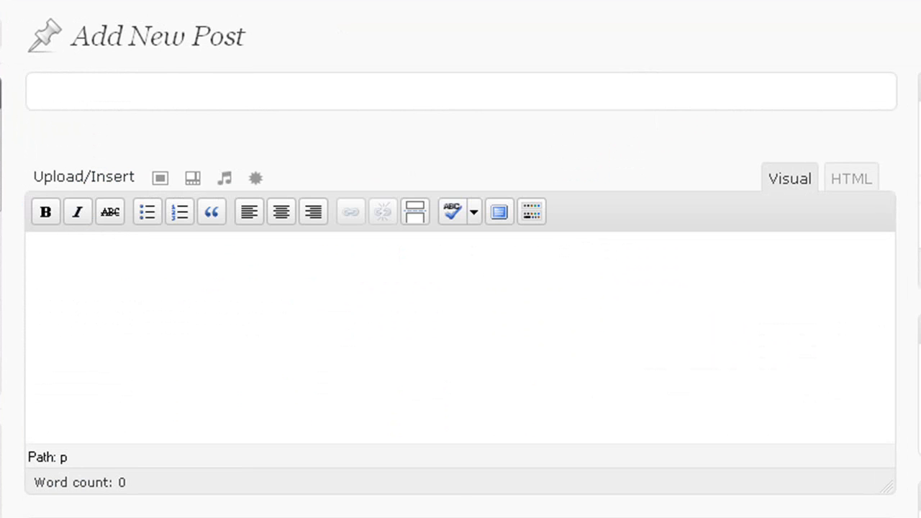
text(Title)
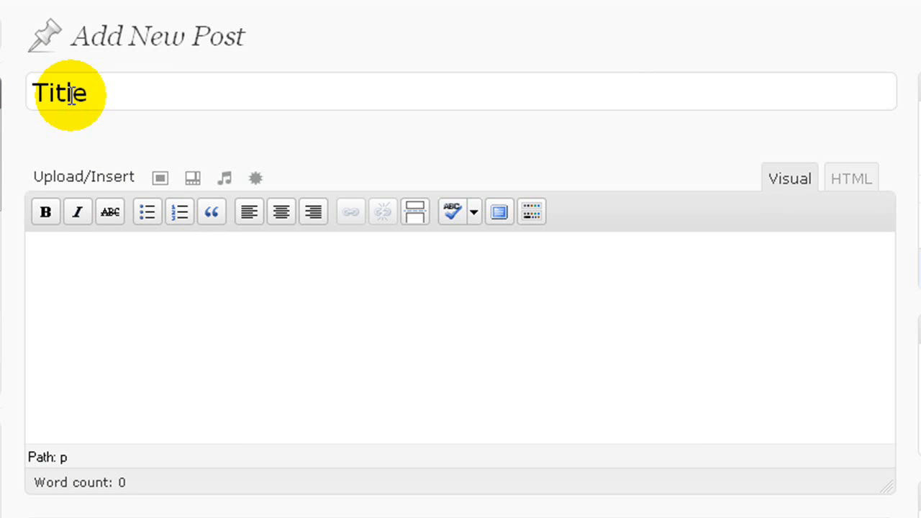
click(100, 278)
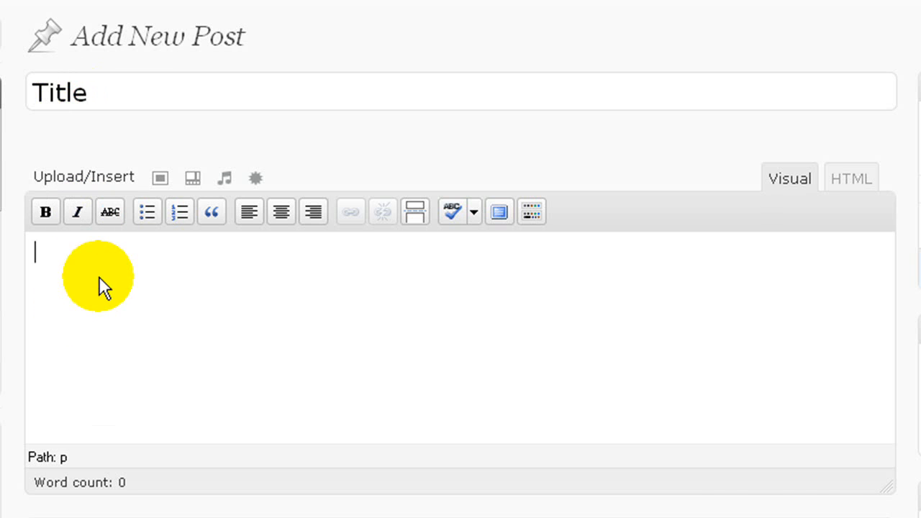
text(Content o)
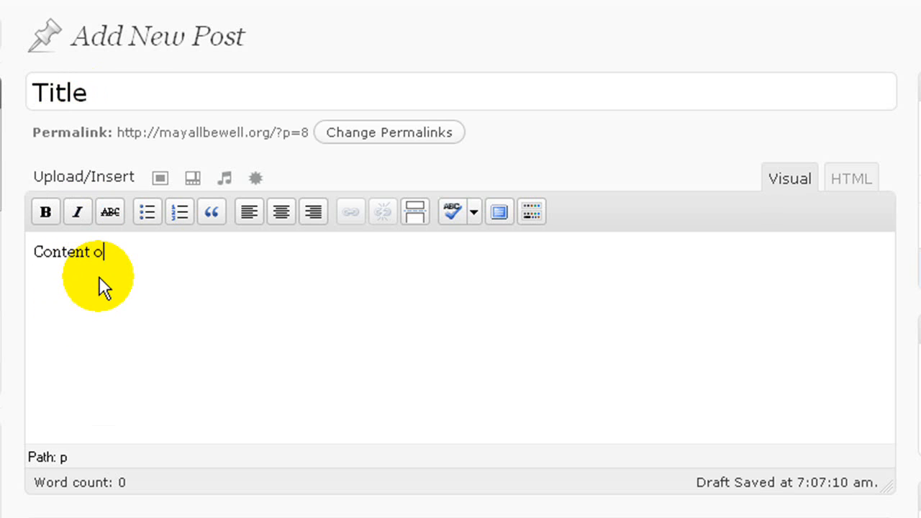
text(f the post)
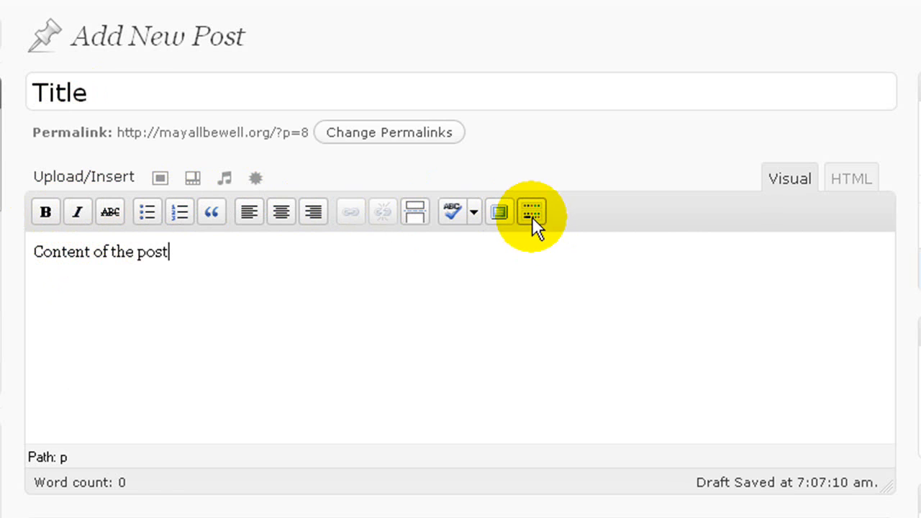
- Examine the Excerpt, Send Trackbacks, Custom Fields and Discussion sections, switching Allow Comments off and back on
scroll(363, 232, down, 4)
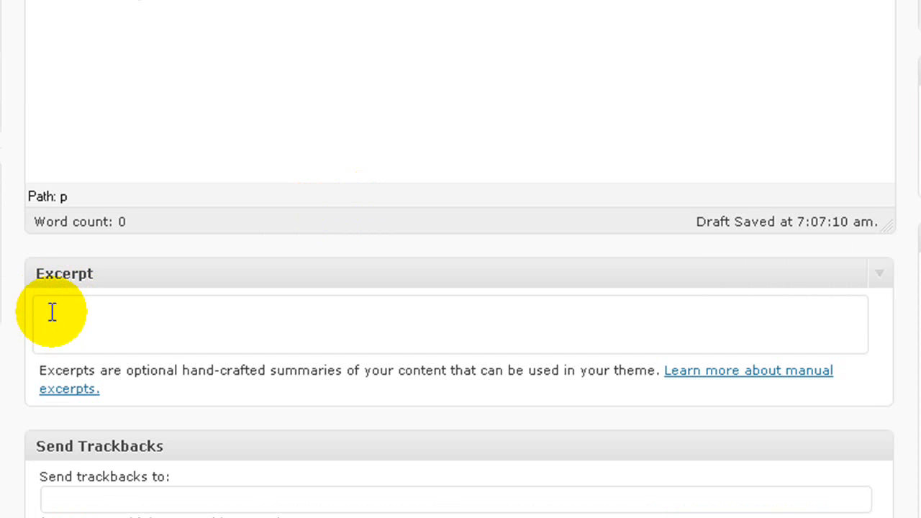
click(52, 312)
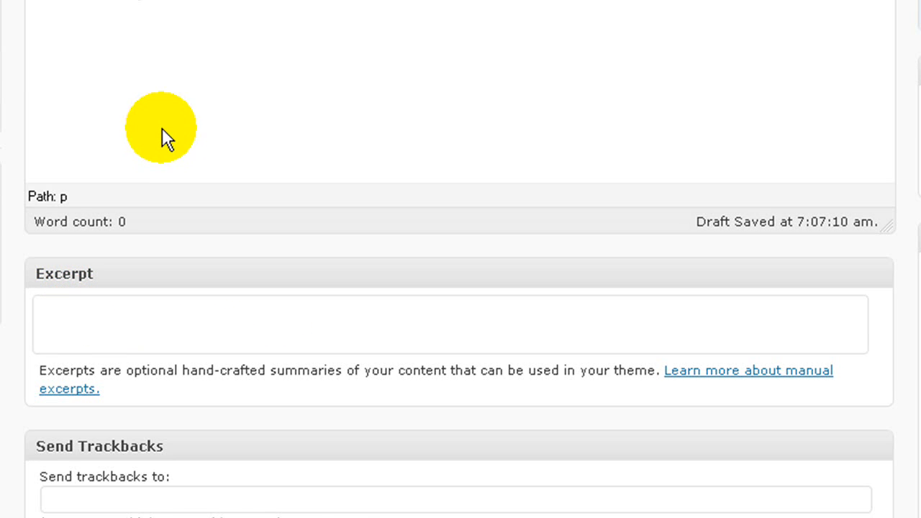
scroll(156, 123, up, 3)
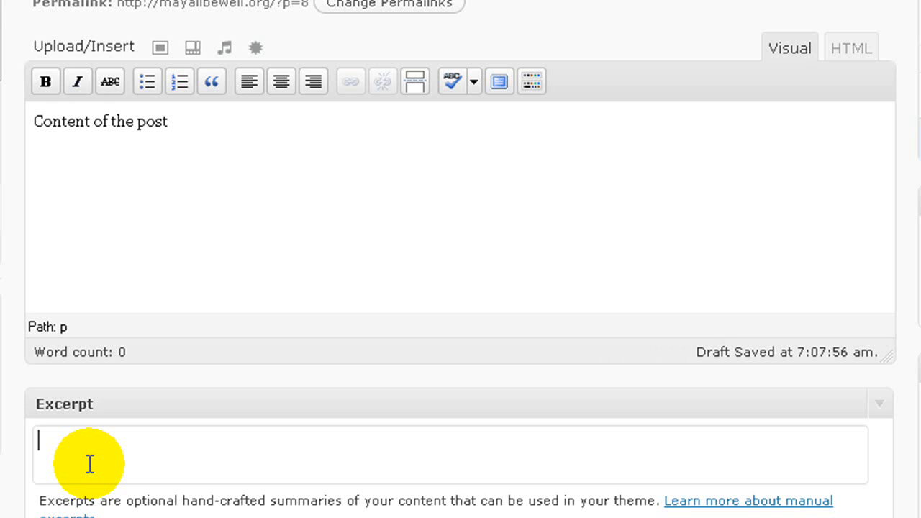
scroll(89, 453, down, 2)
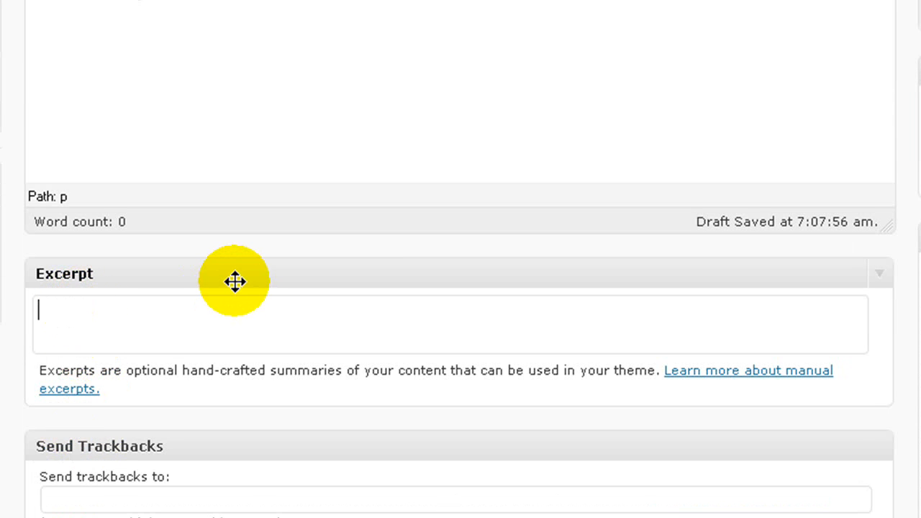
scroll(235, 281, down, 2)
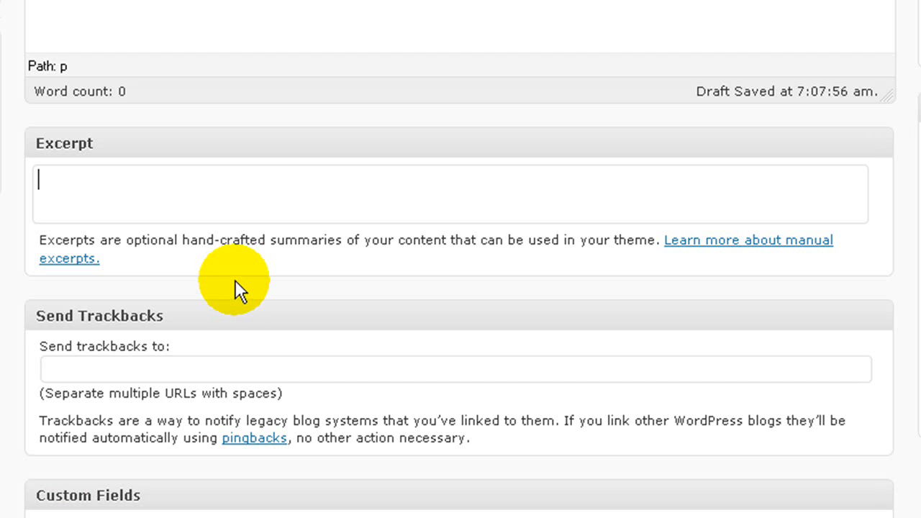
scroll(205, 195, down, 4)
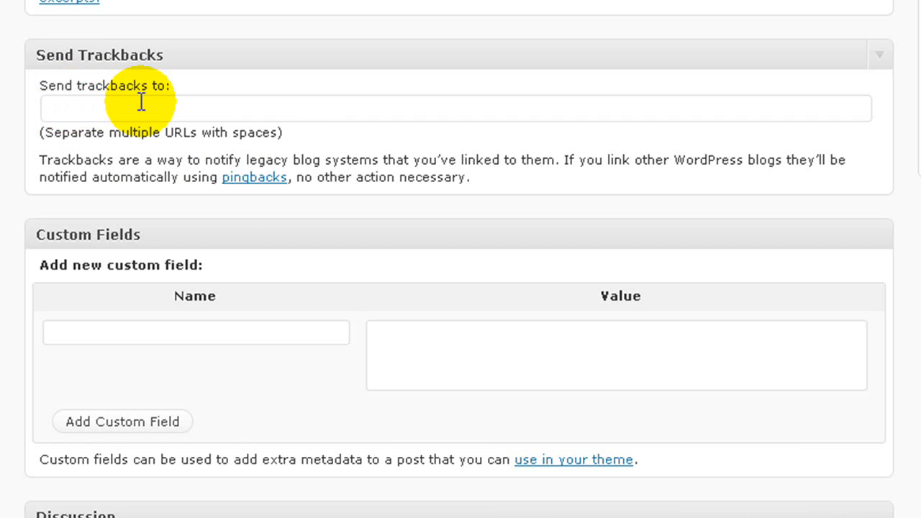
scroll(141, 102, down, 3)
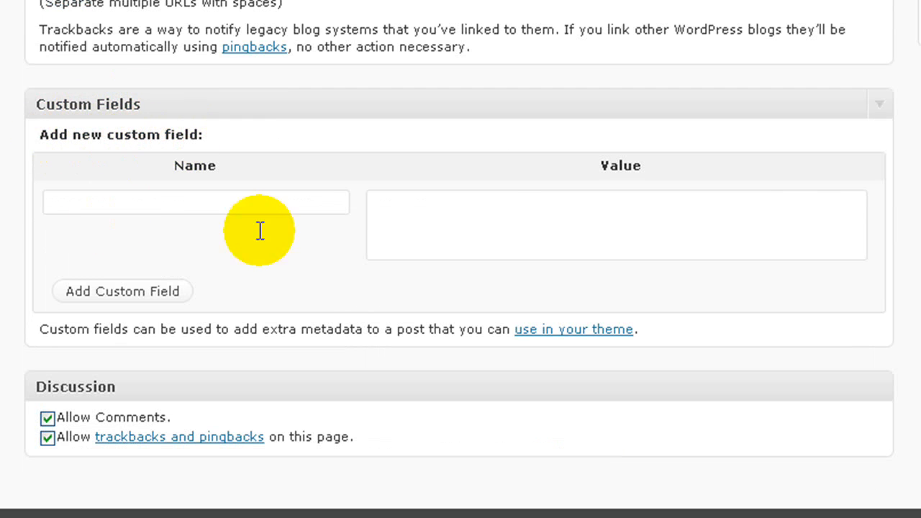
scroll(113, 212, down, 1)
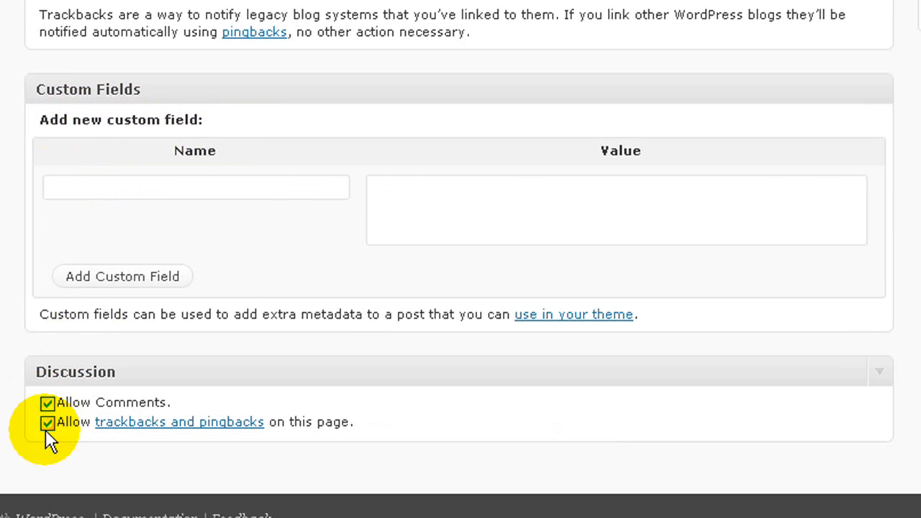
click(45, 403)
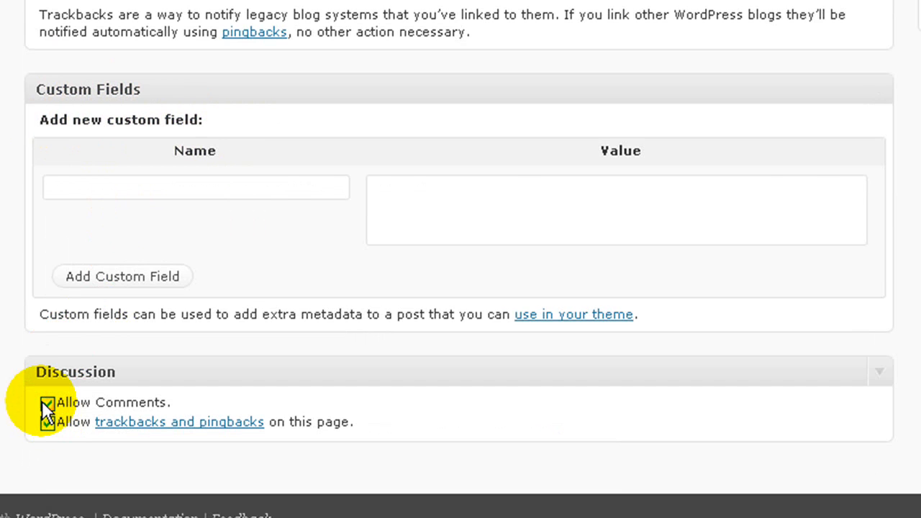
click(42, 402)
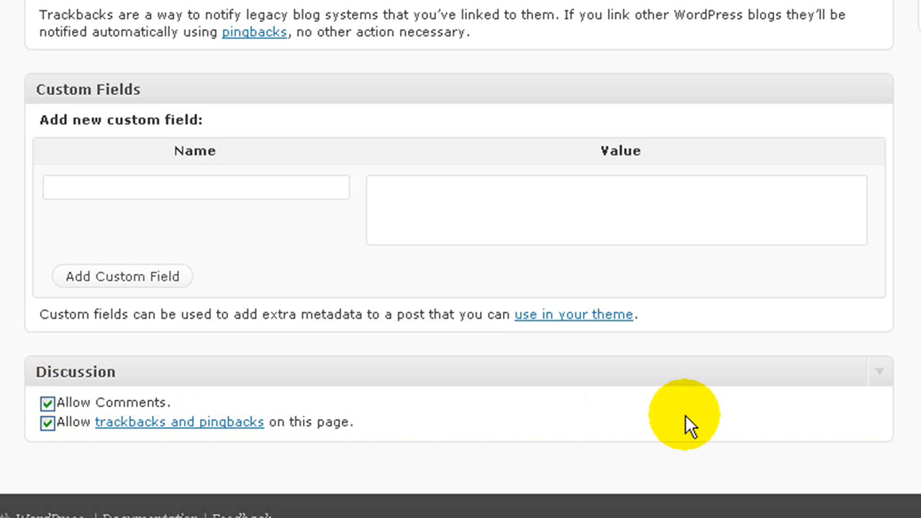
- Open the post's publish date and time settings for viewing and close them with no new schedule
scroll(685, 414, up, 10)
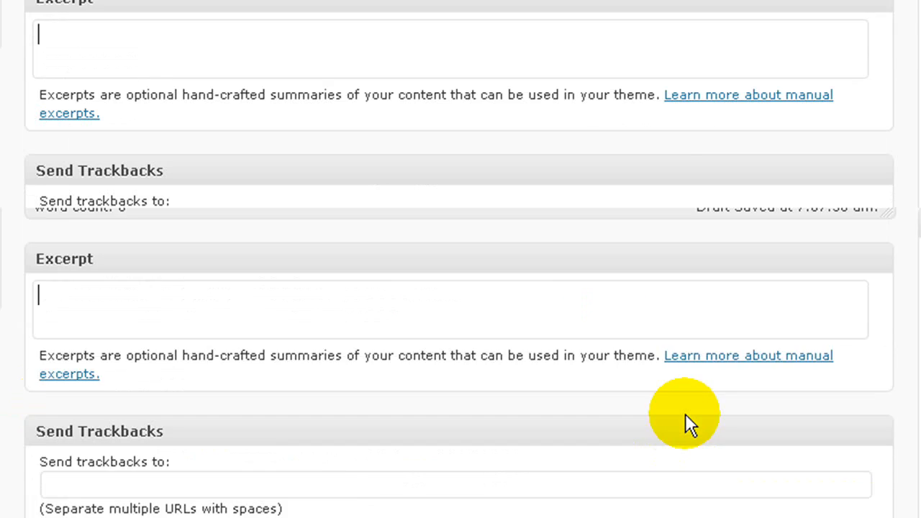
click(685, 413)
scroll(685, 413, up, 4)
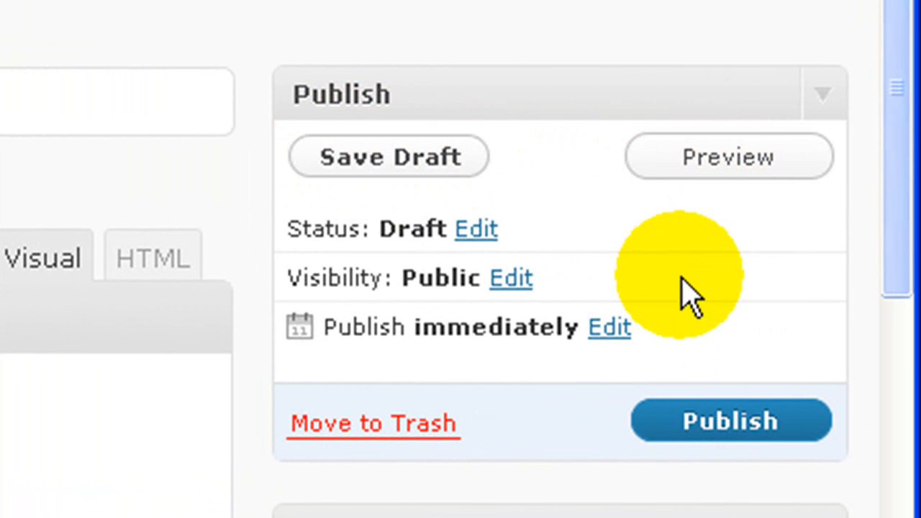
scroll(683, 288, down, 3)
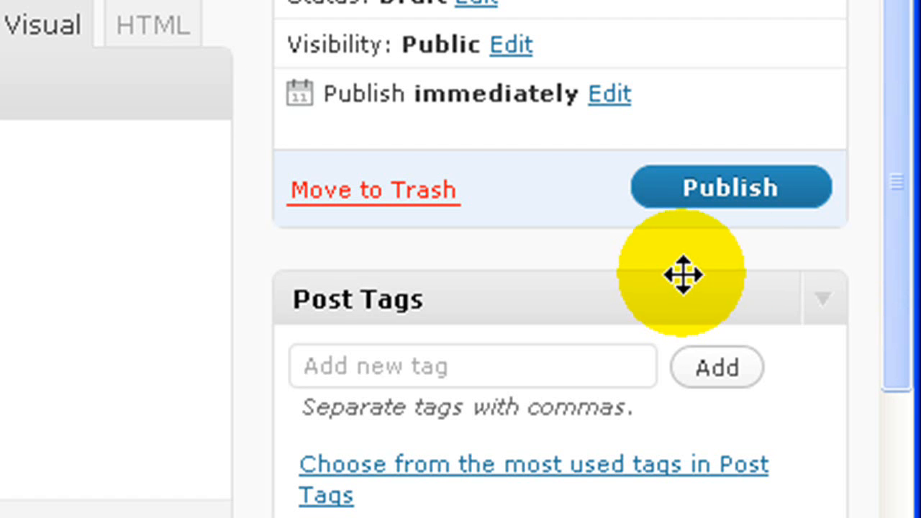
click(613, 101)
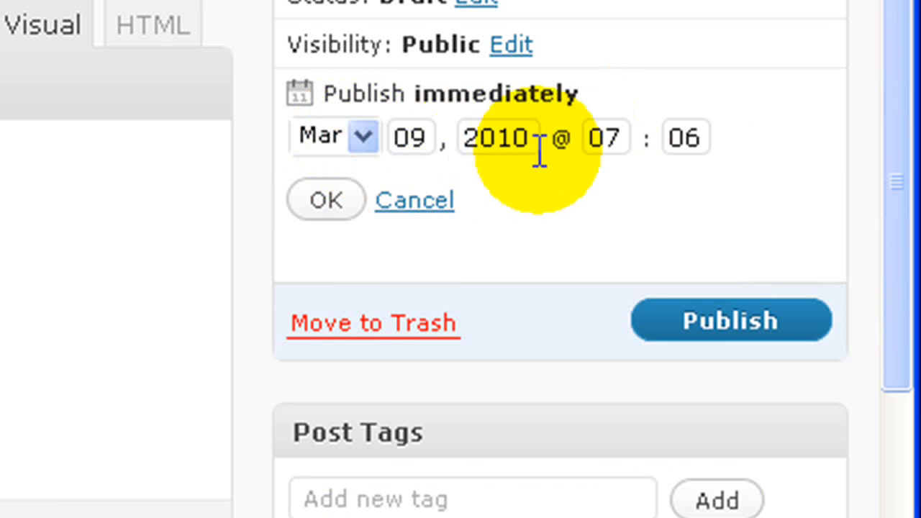
click(326, 200)
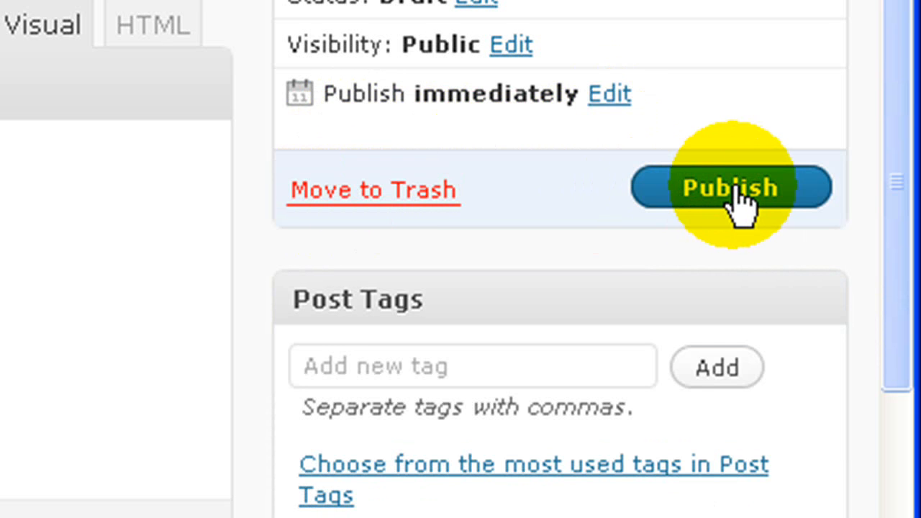
- Add the tag "wordpress tutorial" to the post
scroll(576, 202, down, 3)
click(387, 139)
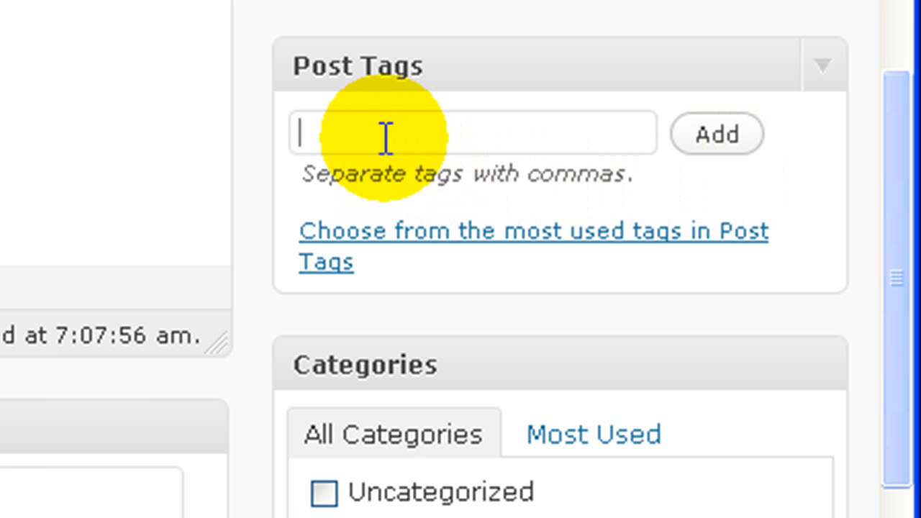
text(wordpress tutor)
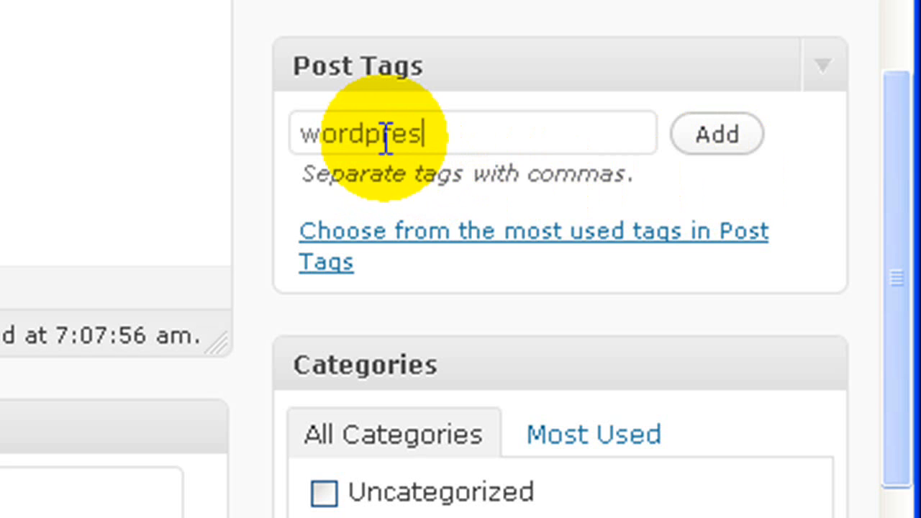
text(ial)
key(Return)
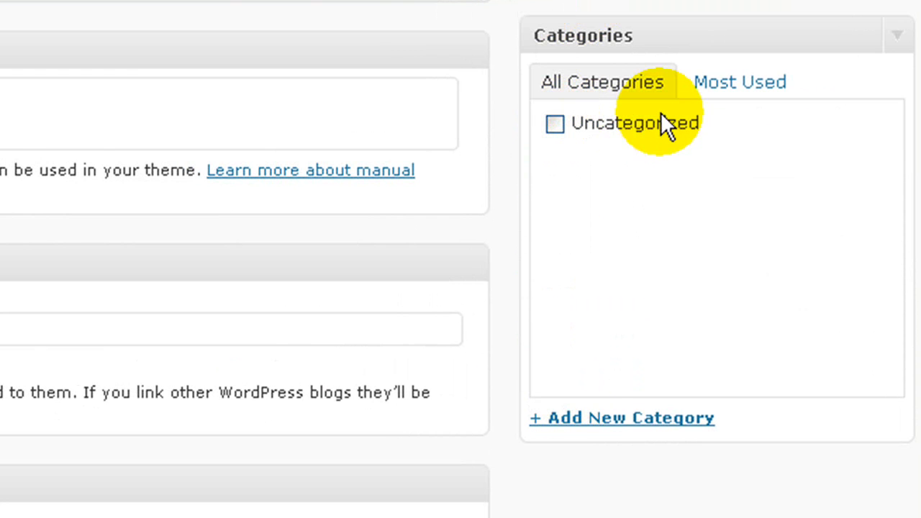
- Create a new top-level category named "wordpress" for the post
click(616, 424)
scroll(618, 431, down, 2)
click(585, 286)
text(wordpress)
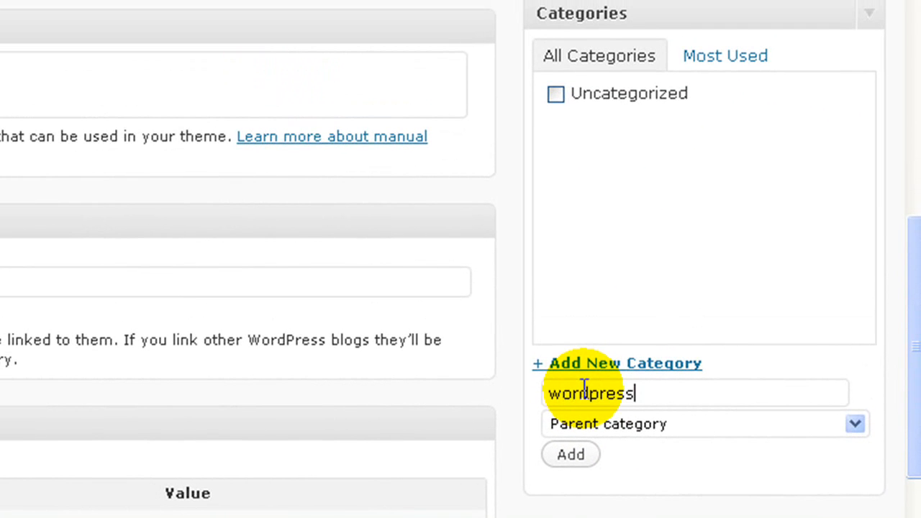
click(558, 457)
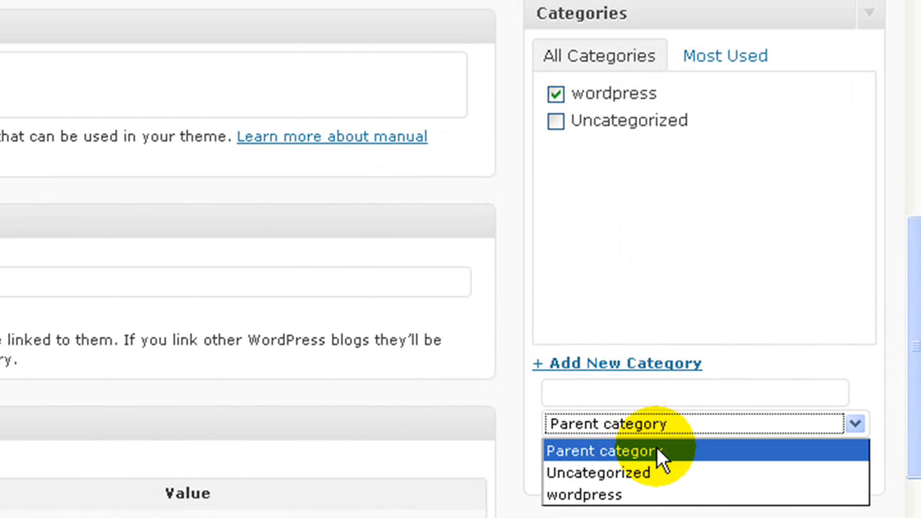
- Add a "tutorials" subcategory with wordpress as its parent category
click(631, 500)
click(585, 394)
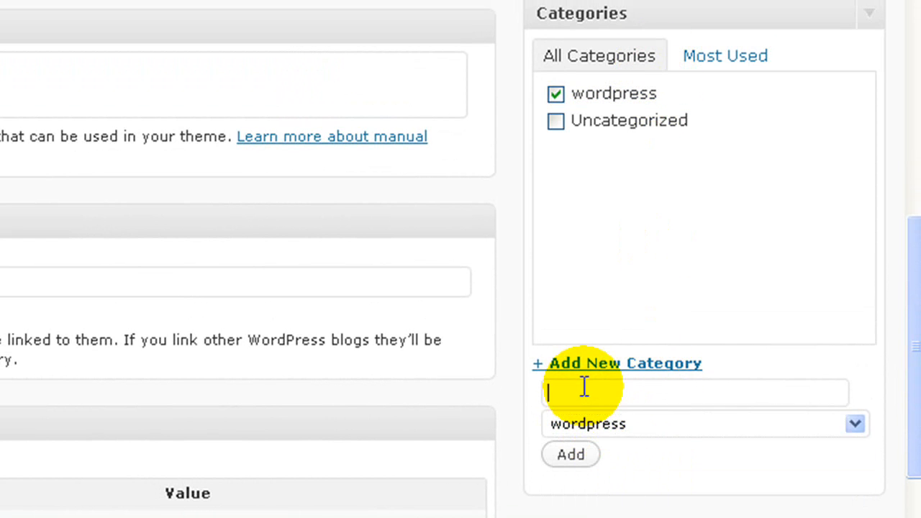
text(tutorials)
click(577, 465)
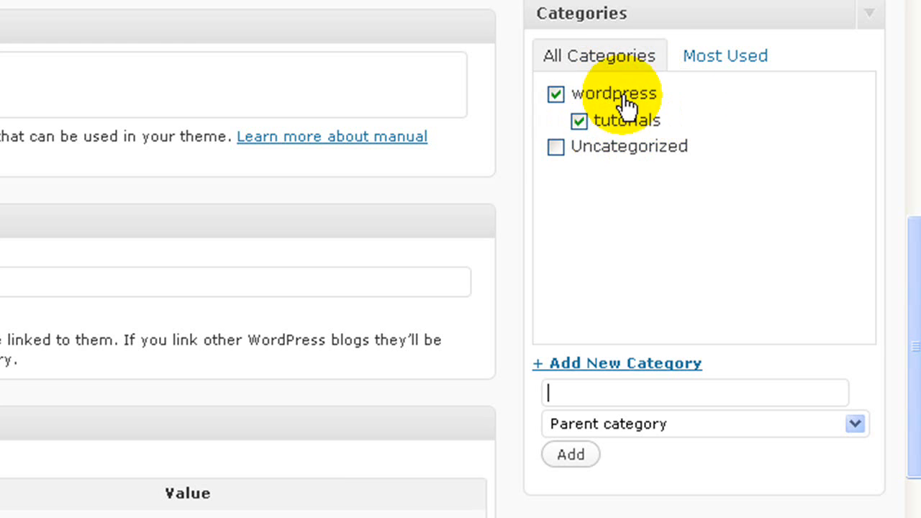
- Try the post's Password protected visibility and the front-page sticky option, returning to Public with the sticky option off
scroll(621, 77, up, 3)
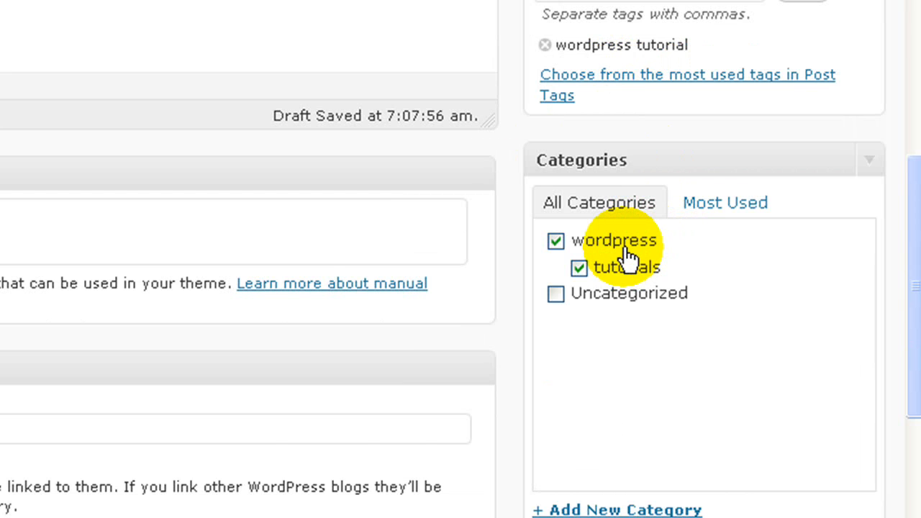
scroll(619, 251, up, 3)
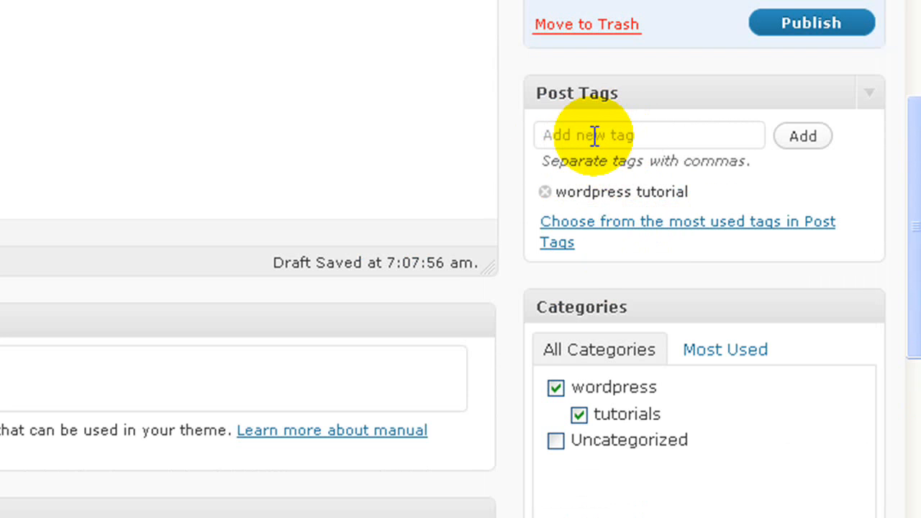
scroll(596, 135, down, 3)
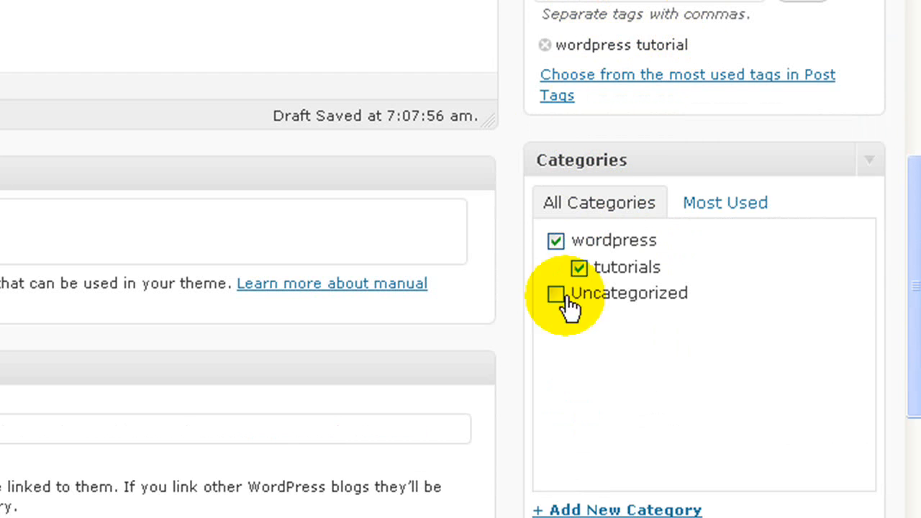
scroll(609, 243, down, 9)
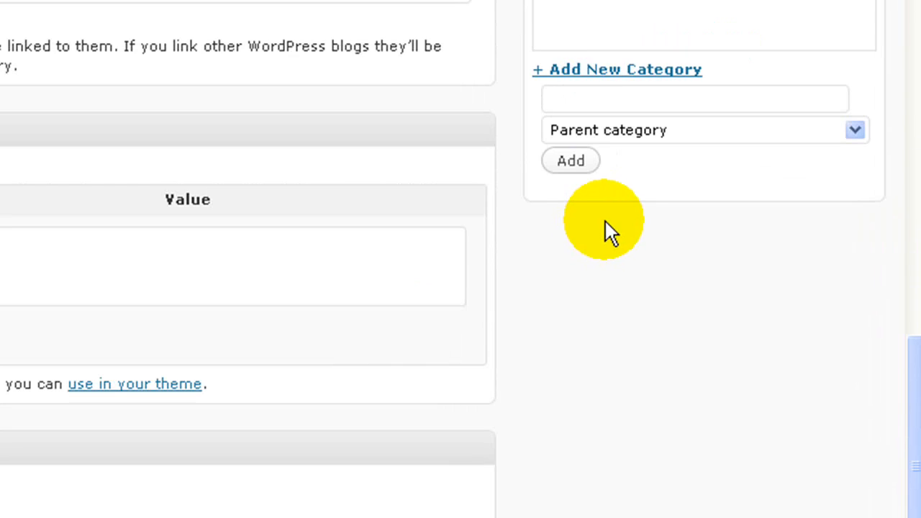
scroll(605, 223, up, 18)
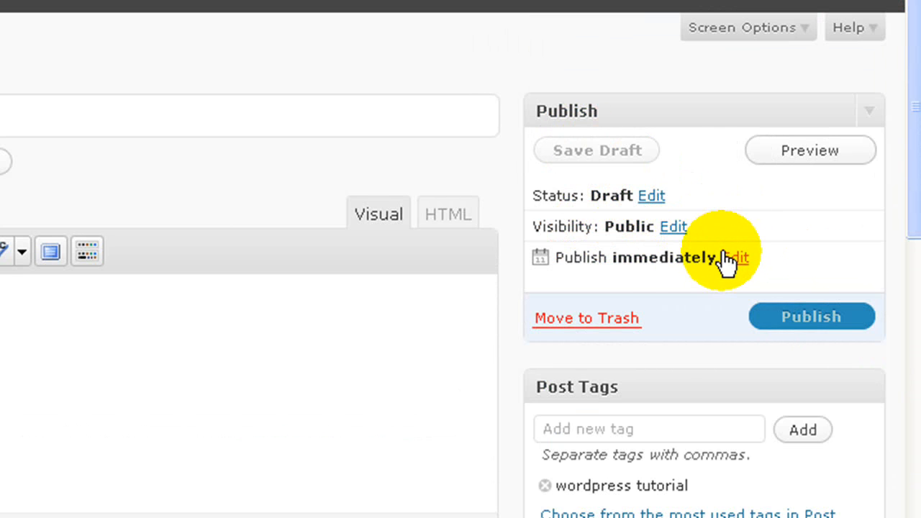
click(667, 232)
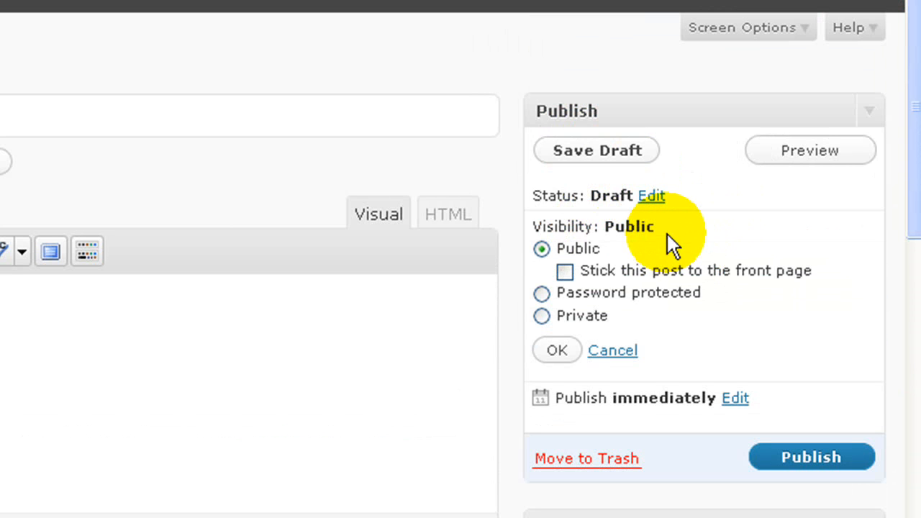
click(542, 295)
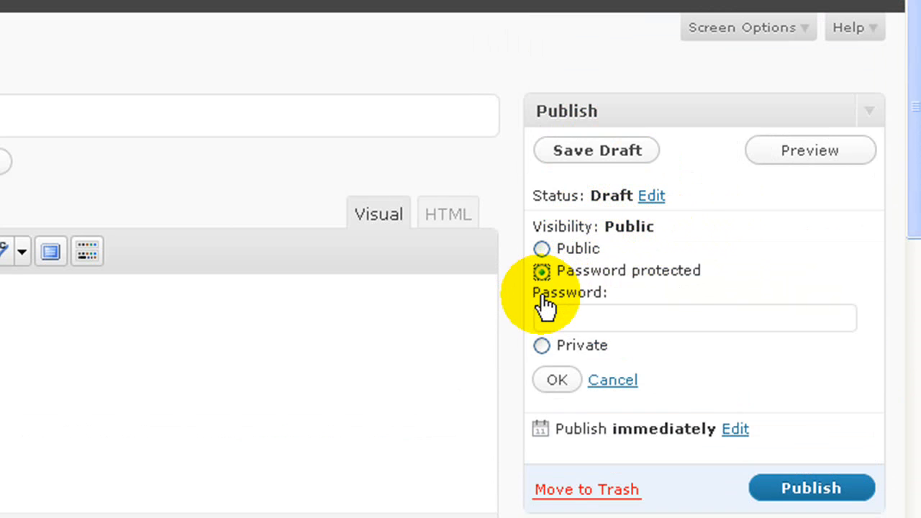
click(541, 248)
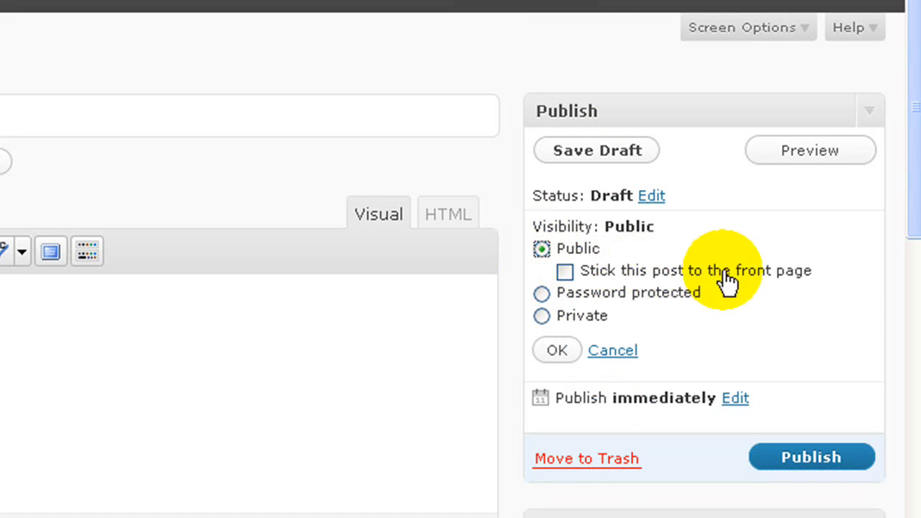
click(565, 271)
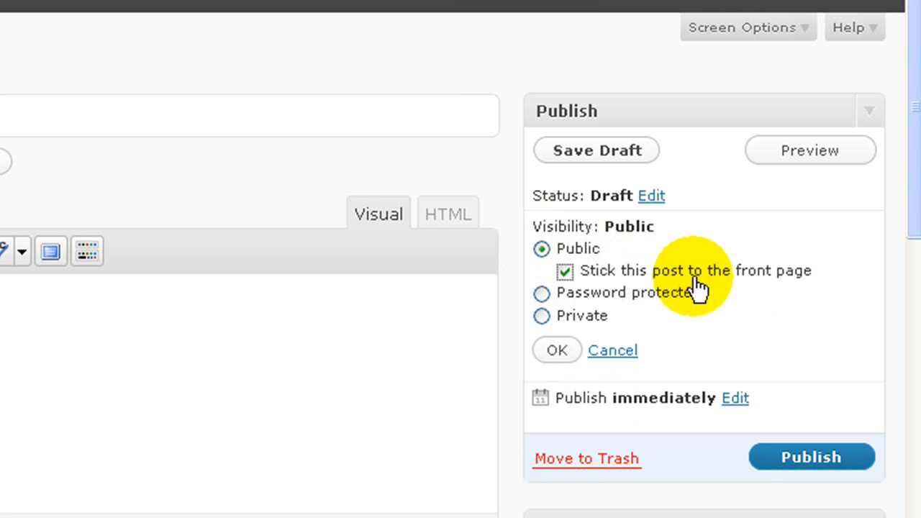
click(565, 272)
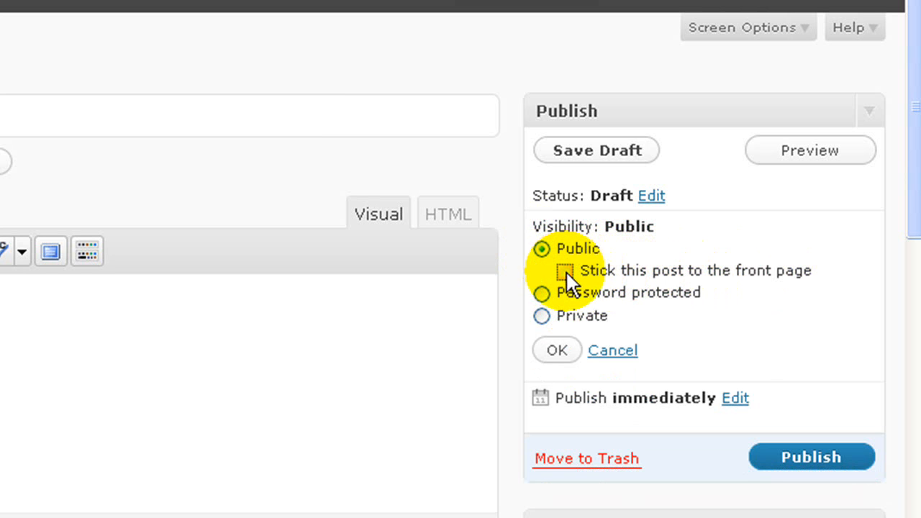